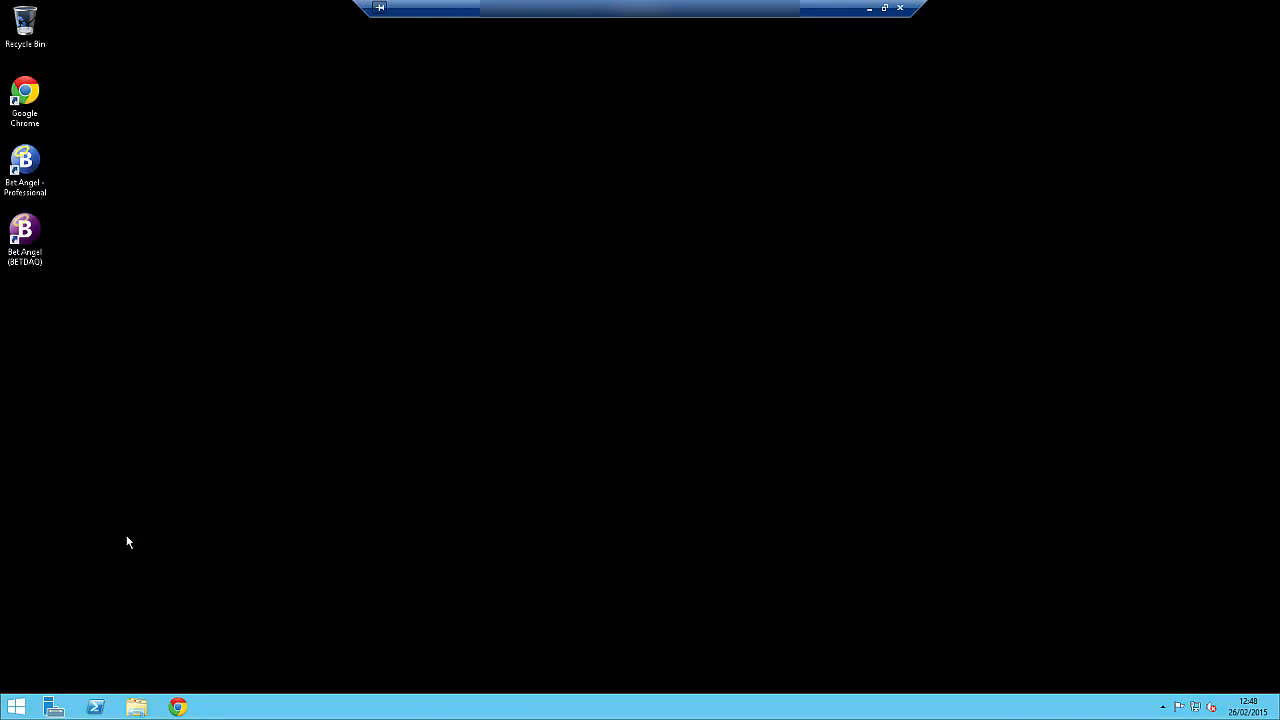
Open Administrative Tools and send Computer Management to the desktop as a shortcut, then close the folder.
{"action": "left_click", "coordinate": [16, 707]}
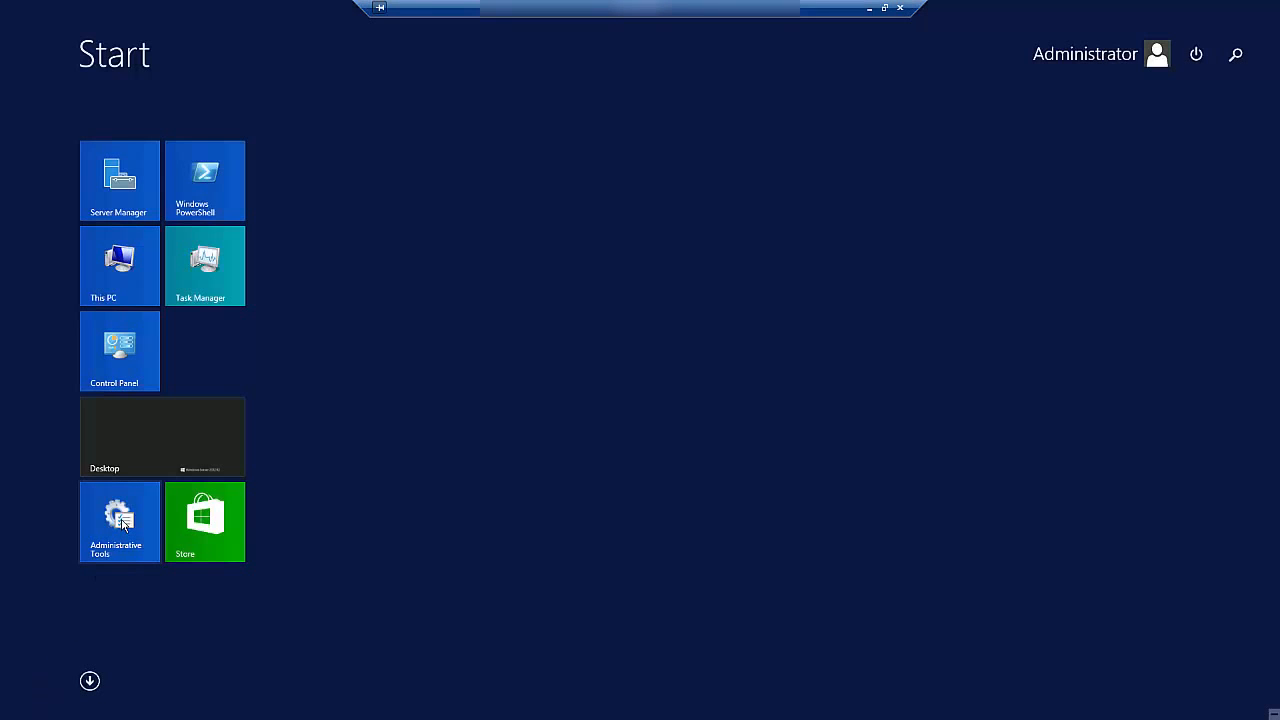
{"action": "left_click", "coordinate": [121, 523]}
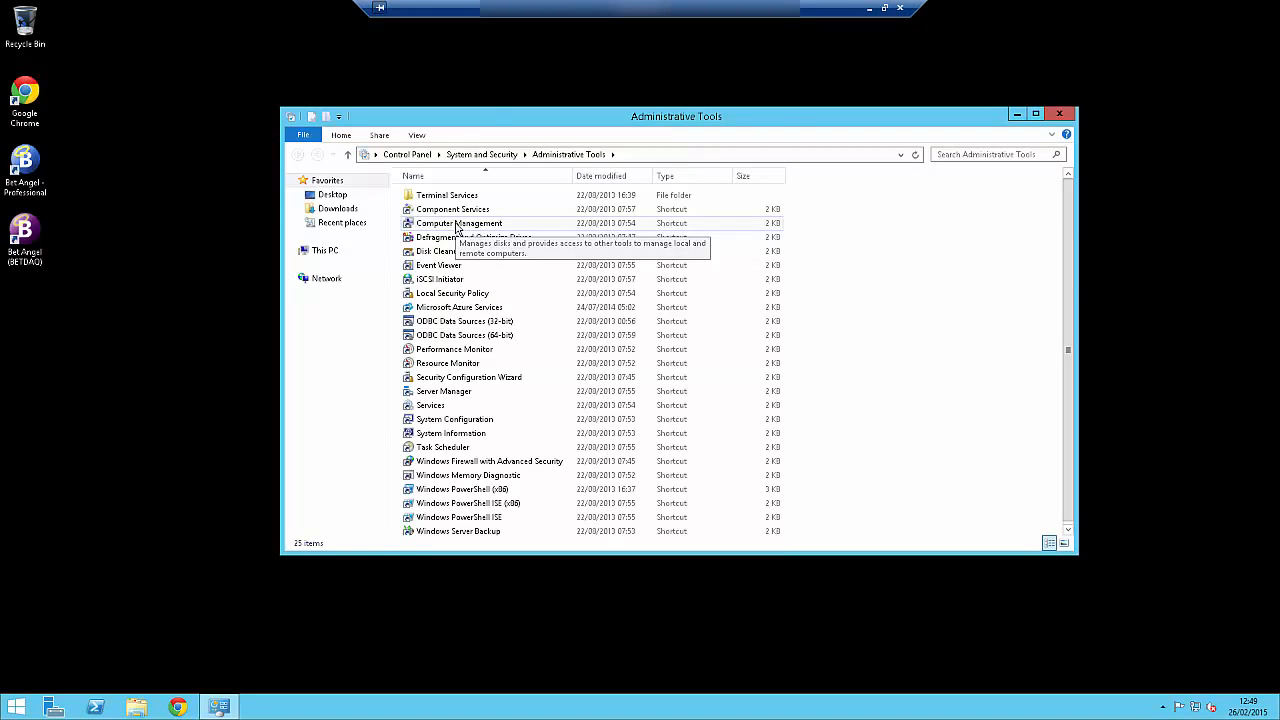
{"action": "right_click", "coordinate": [456, 227]}
{"action": "mouse_move", "coordinate": [562, 357]}
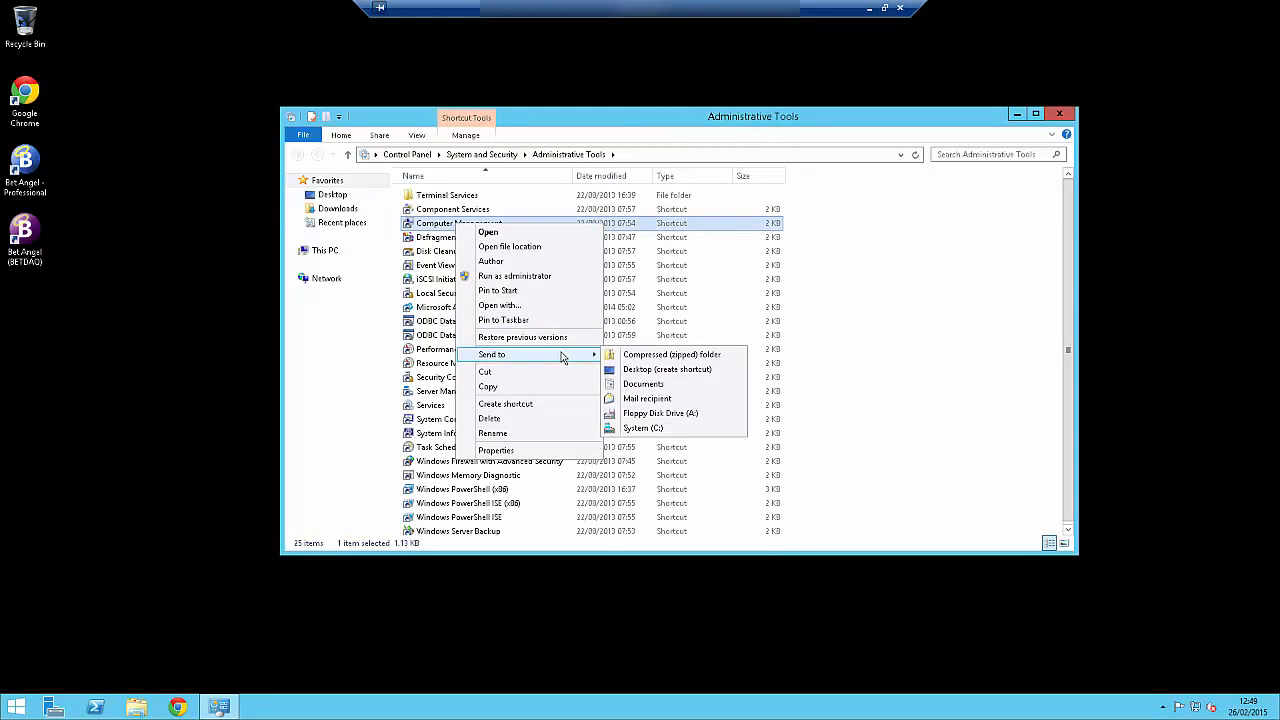
{"action": "left_click", "coordinate": [632, 376]}
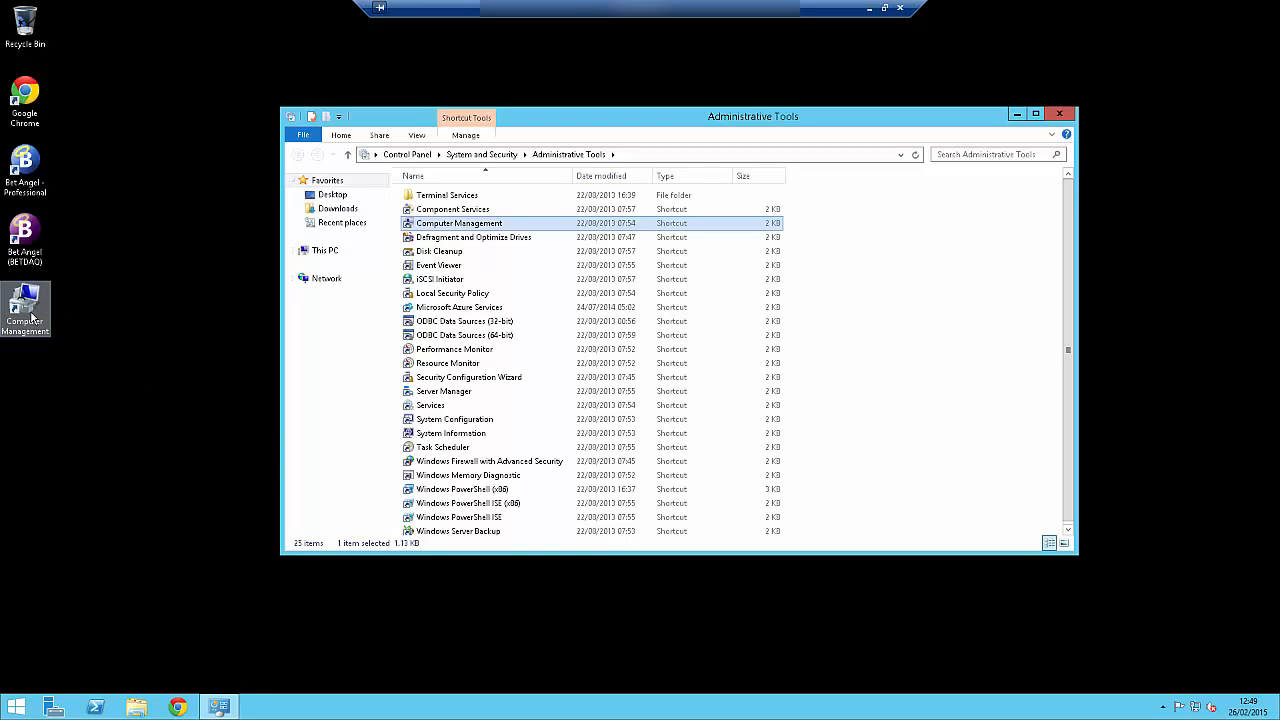
{"action": "left_click", "coordinate": [1059, 114]}
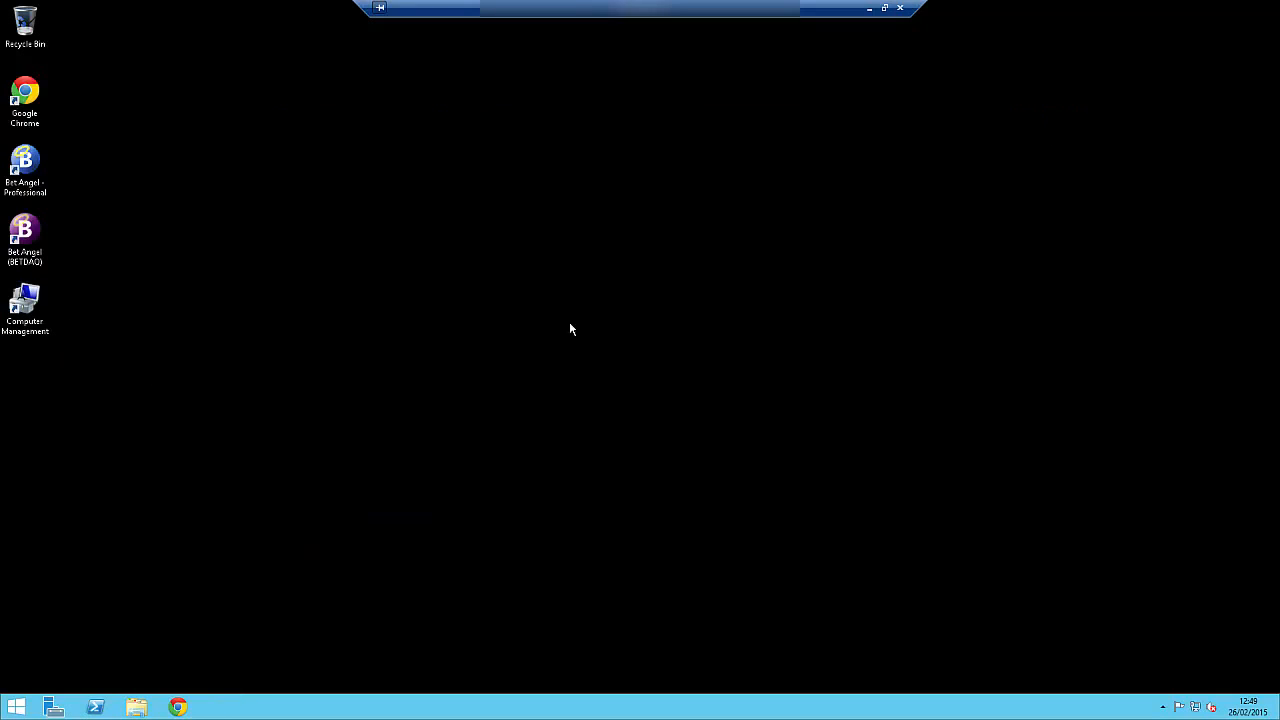
Open Computer Management from the desktop shortcut and browse to the Users list under Local Users and Groups.
{"action": "double_click", "coordinate": [27, 302]}
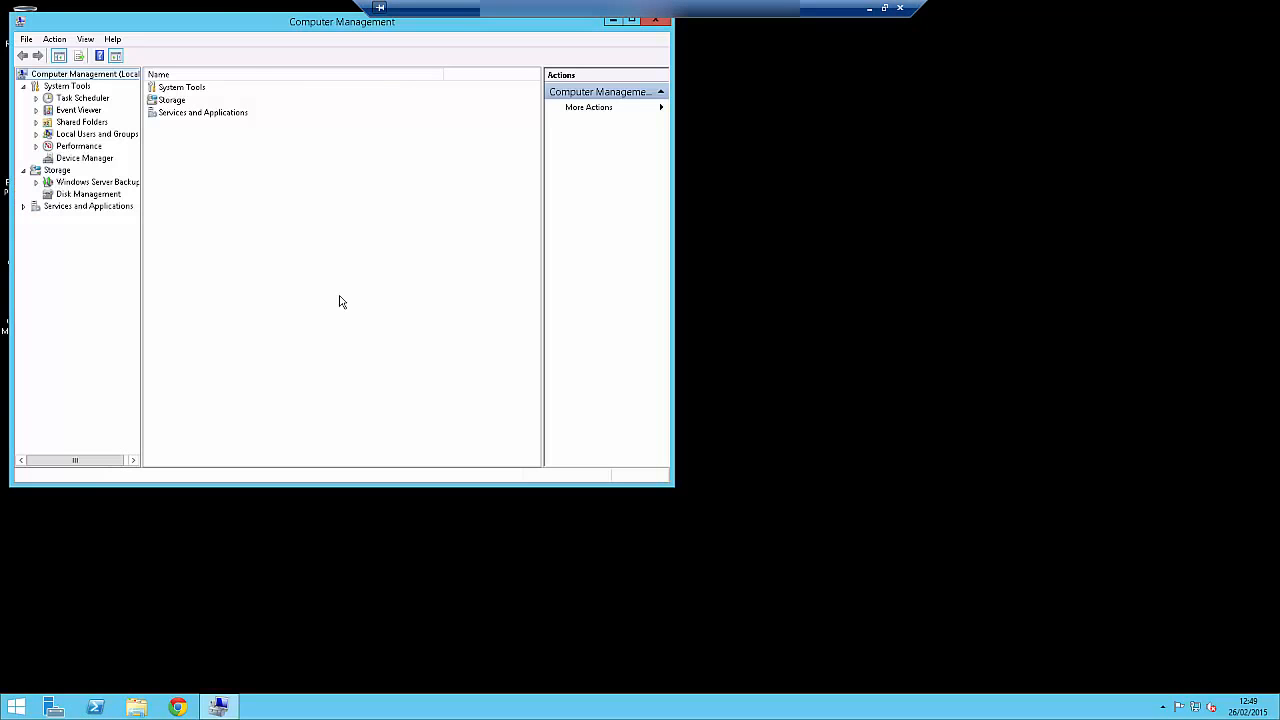
{"action": "left_click_drag", "start_coordinate": [237, 24], "coordinate": [496, 99]}
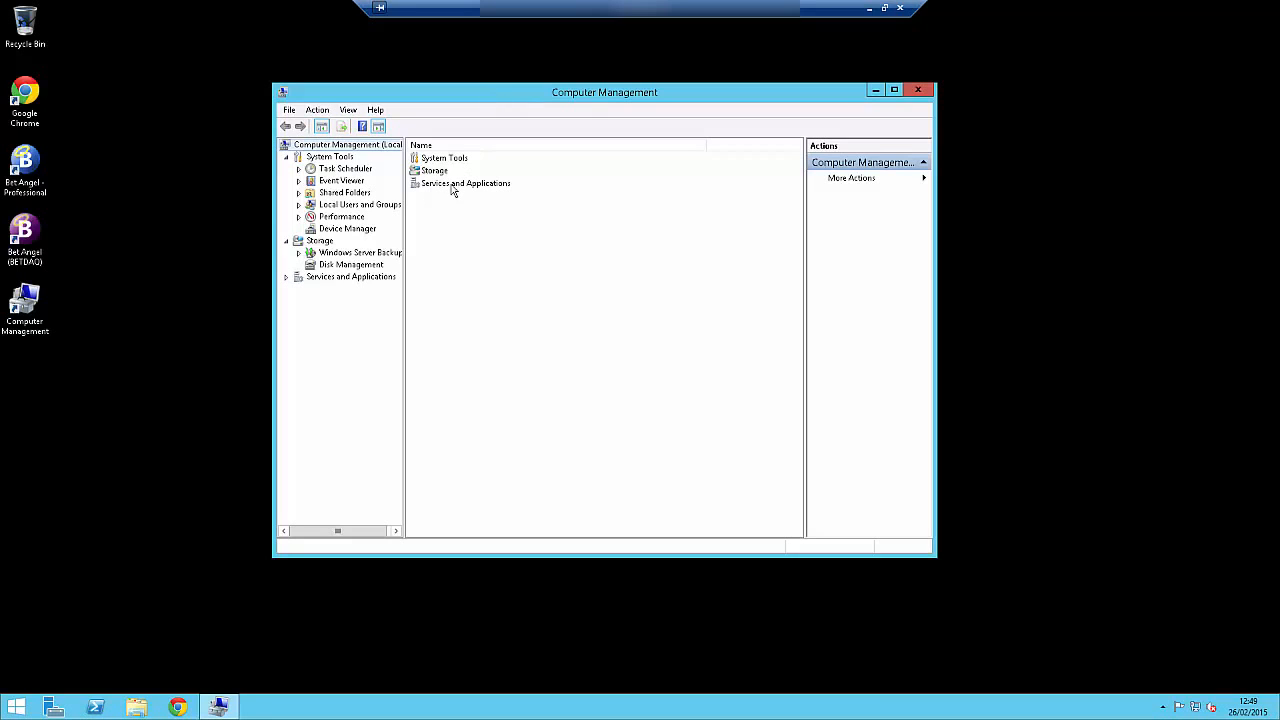
{"action": "left_click", "coordinate": [363, 206]}
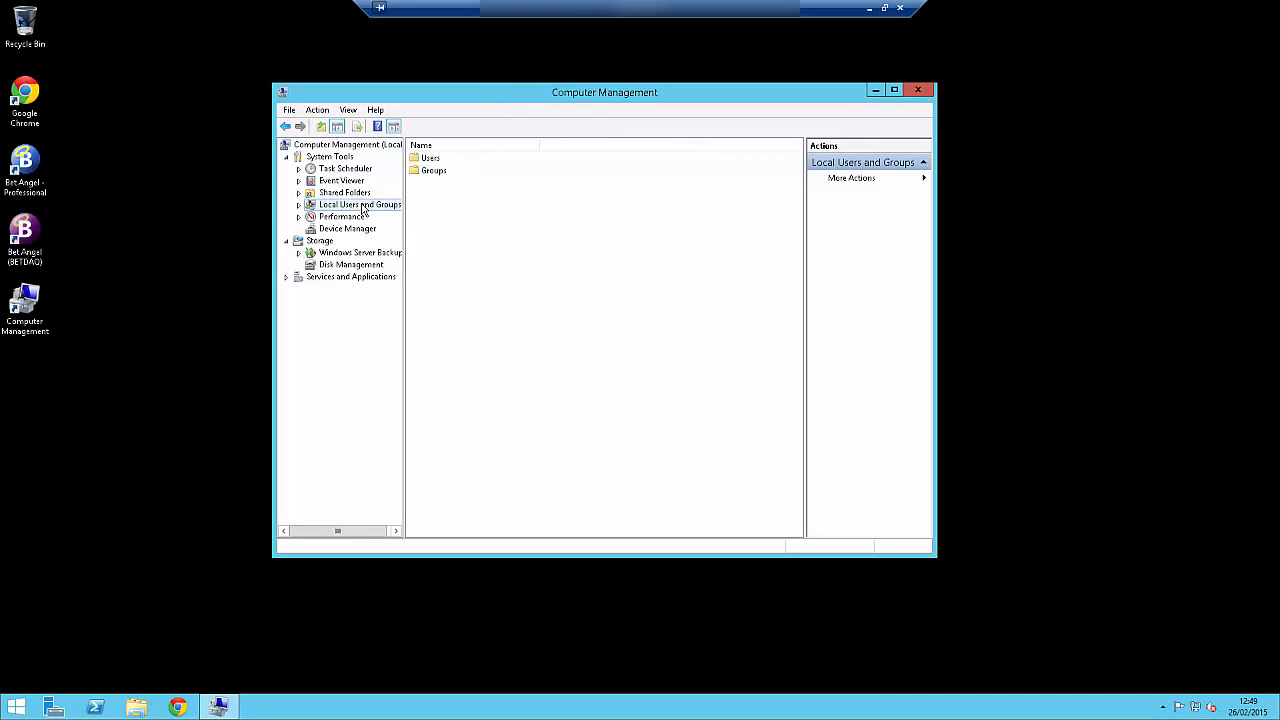
{"action": "double_click", "coordinate": [423, 160]}
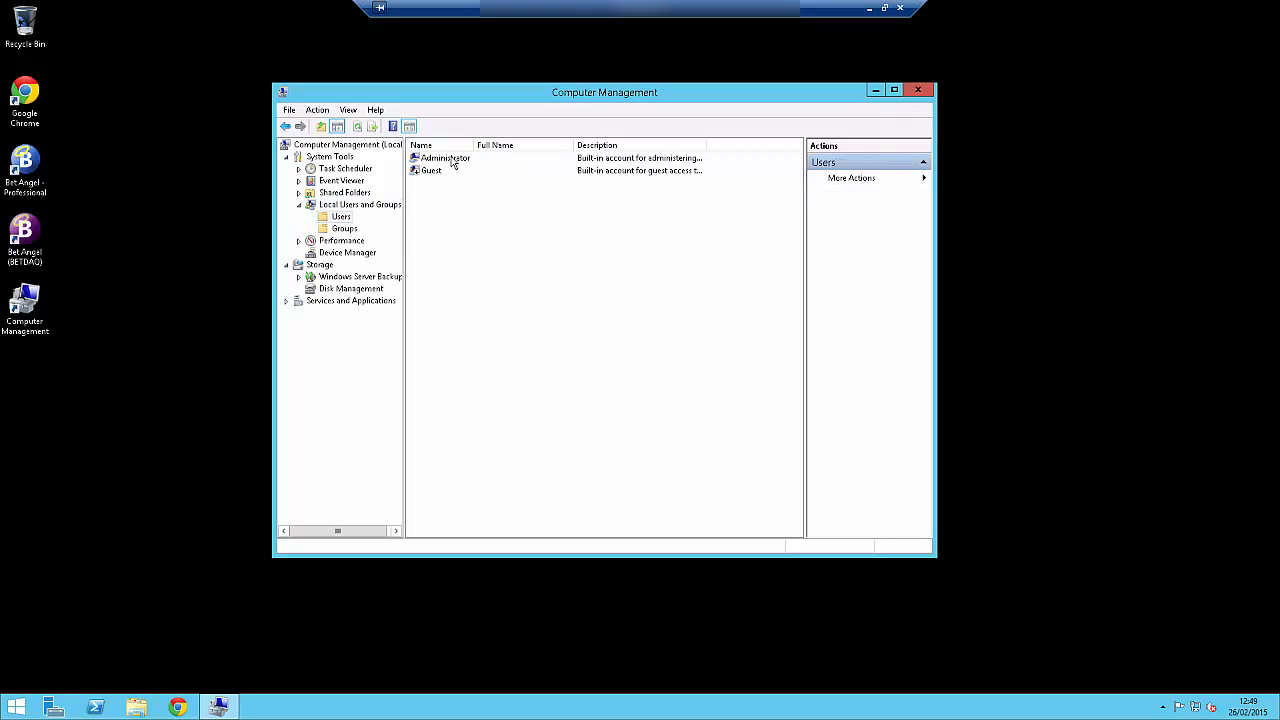
Set a new password for the Administrator account, proceeding past the warning and entering and confirming the password.
{"action": "left_click", "coordinate": [453, 160]}
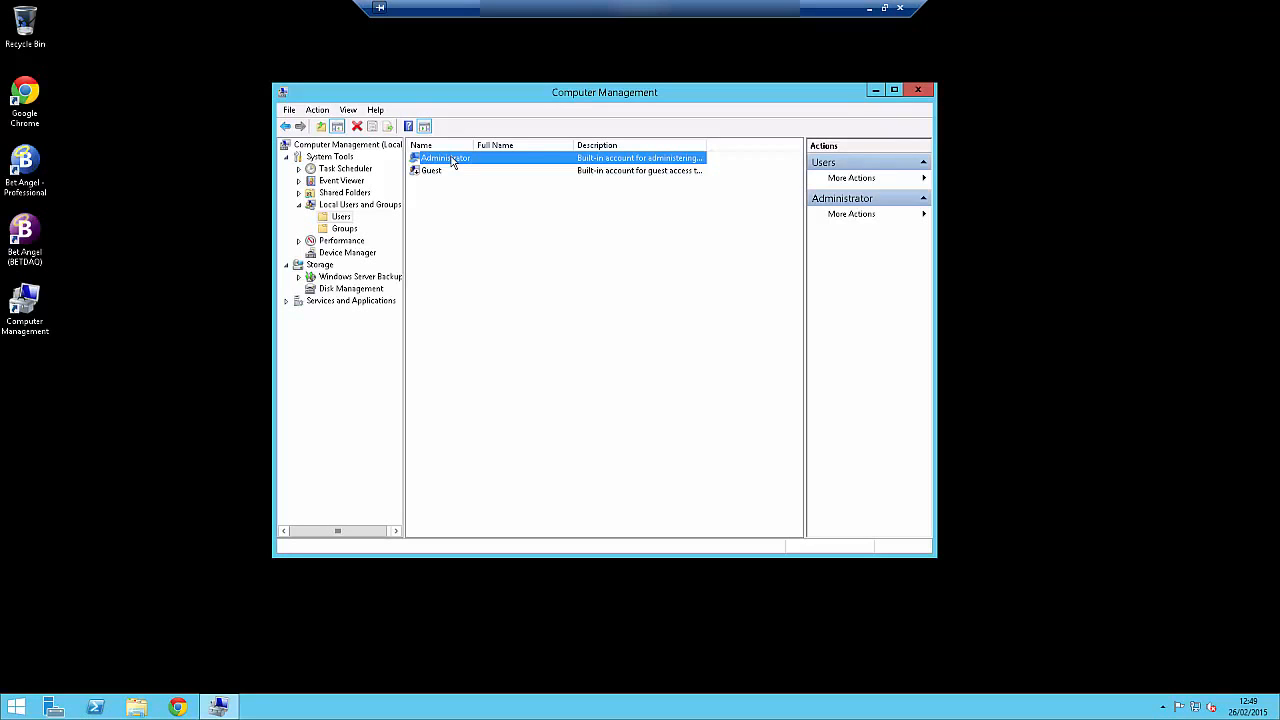
{"action": "right_click", "coordinate": [452, 163]}
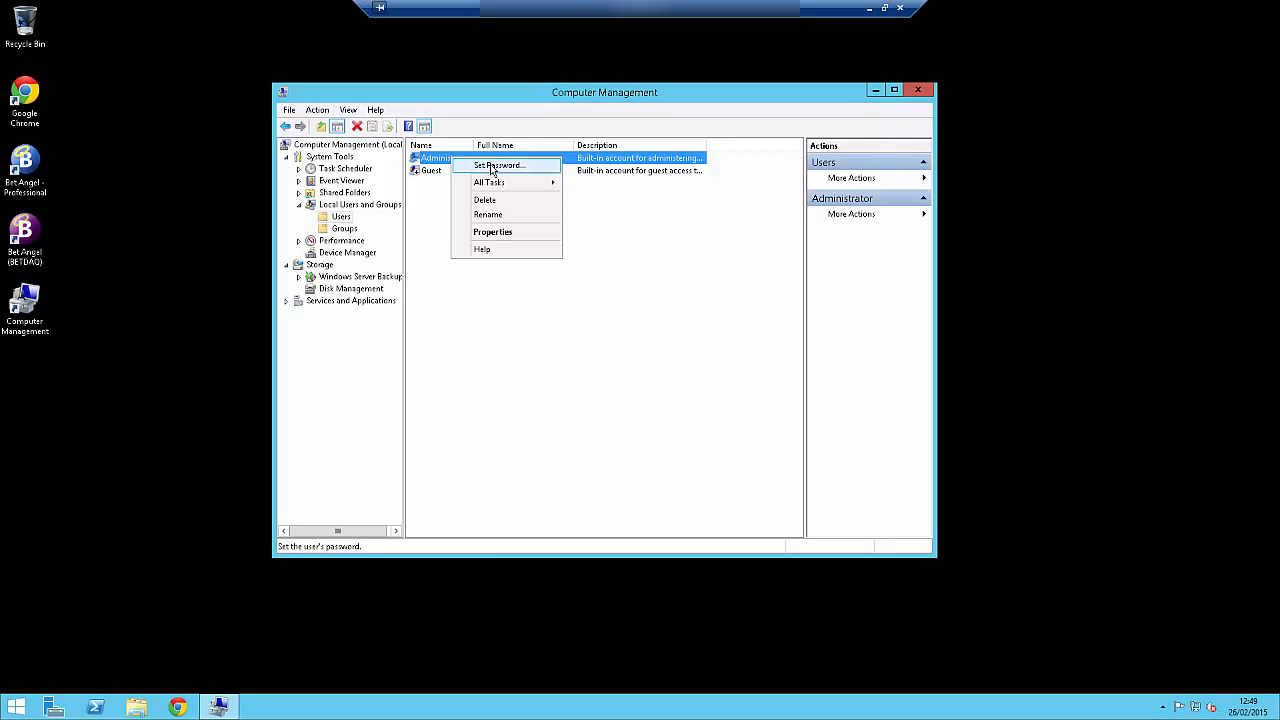
{"action": "left_click", "coordinate": [492, 166]}
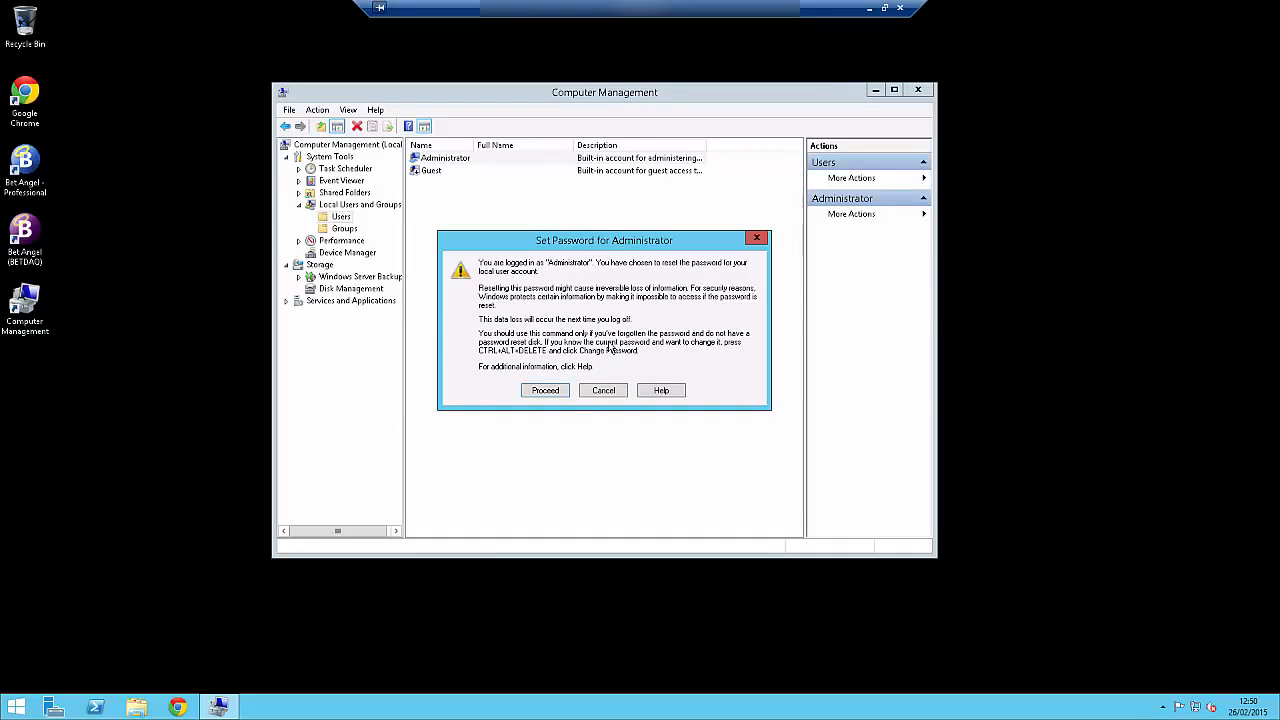
{"action": "left_click", "coordinate": [548, 391]}
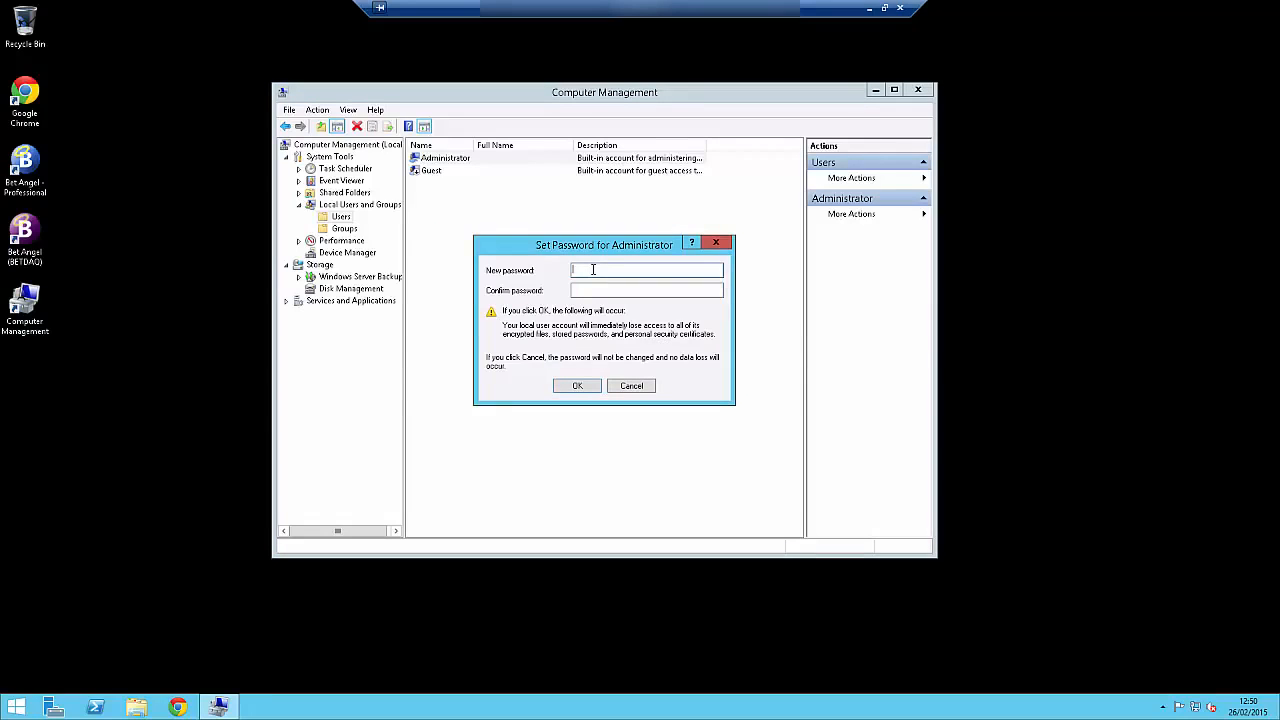
{"action": "type", "text": "••••••••••••"}
{"action": "key", "text": "Tab"}
{"action": "type", "text": "••••••••••••"}
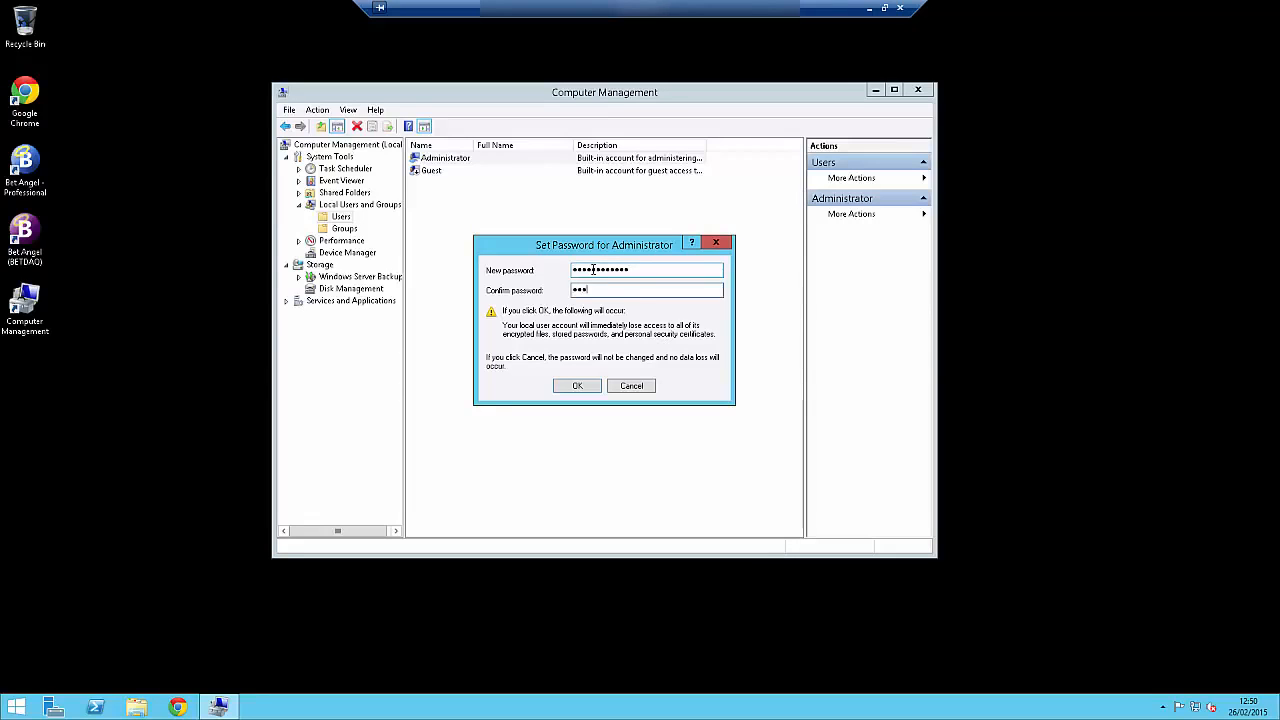
{"action": "left_click", "coordinate": [577, 386]}
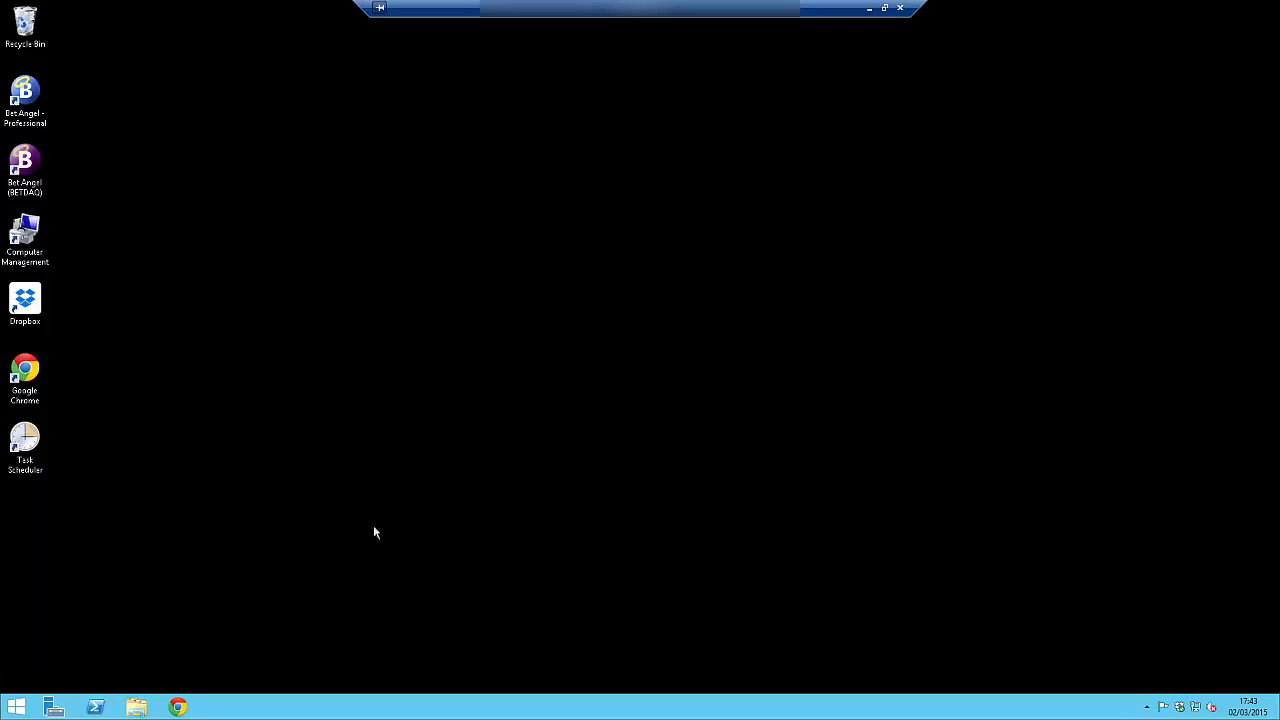
Search the Start screen for security policy and open Local Security Policy.
{"action": "left_click", "coordinate": [16, 707]}
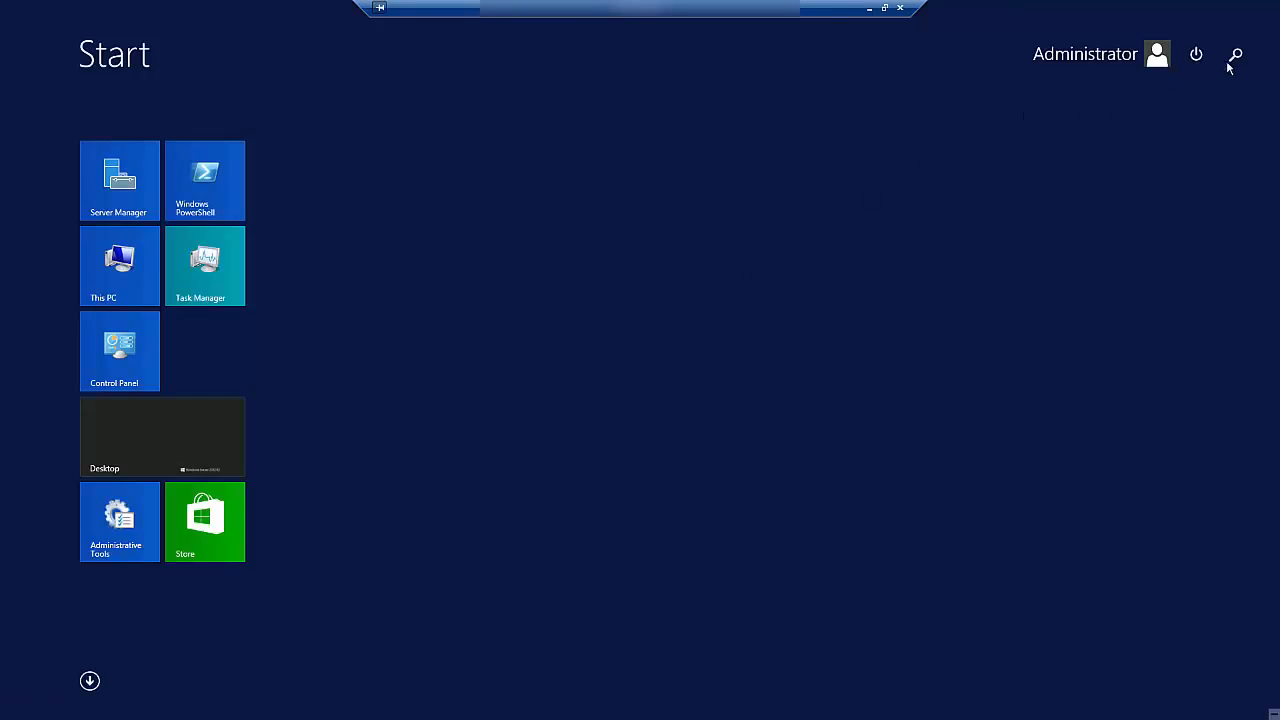
{"action": "left_click", "coordinate": [1234, 57]}
{"action": "type", "text": "s"}
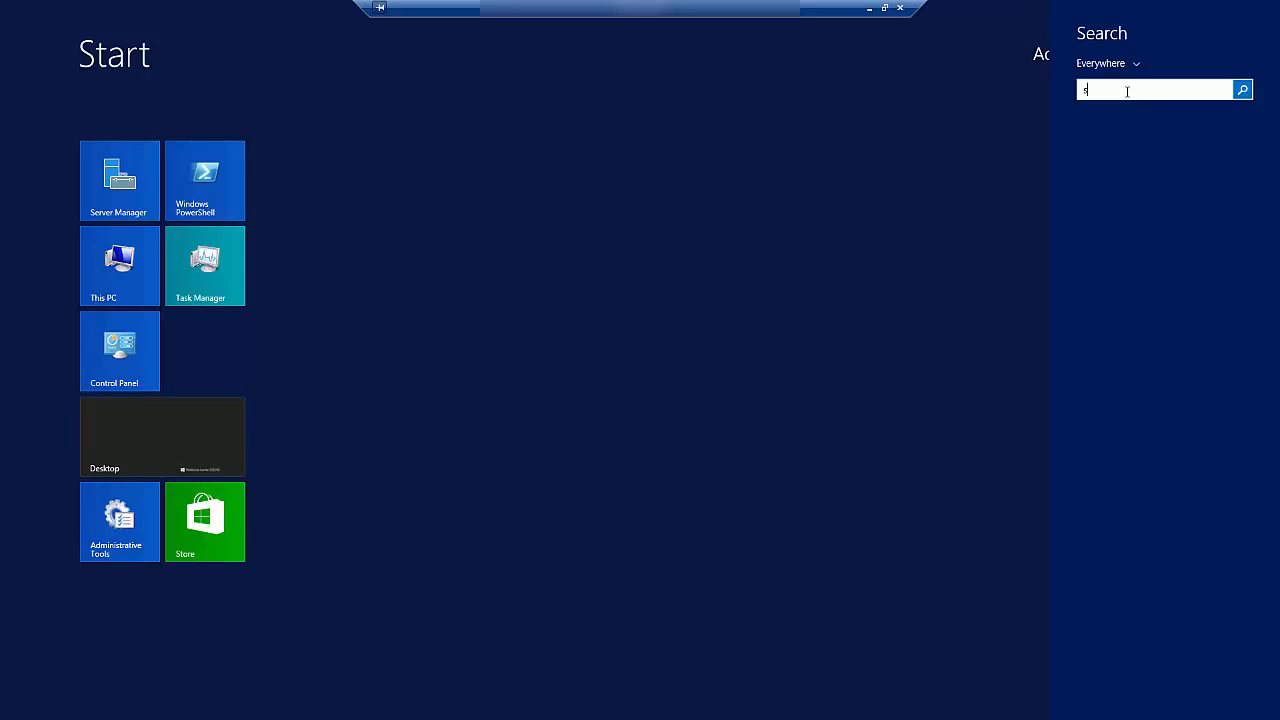
{"action": "type", "text": "ecurity policy"}
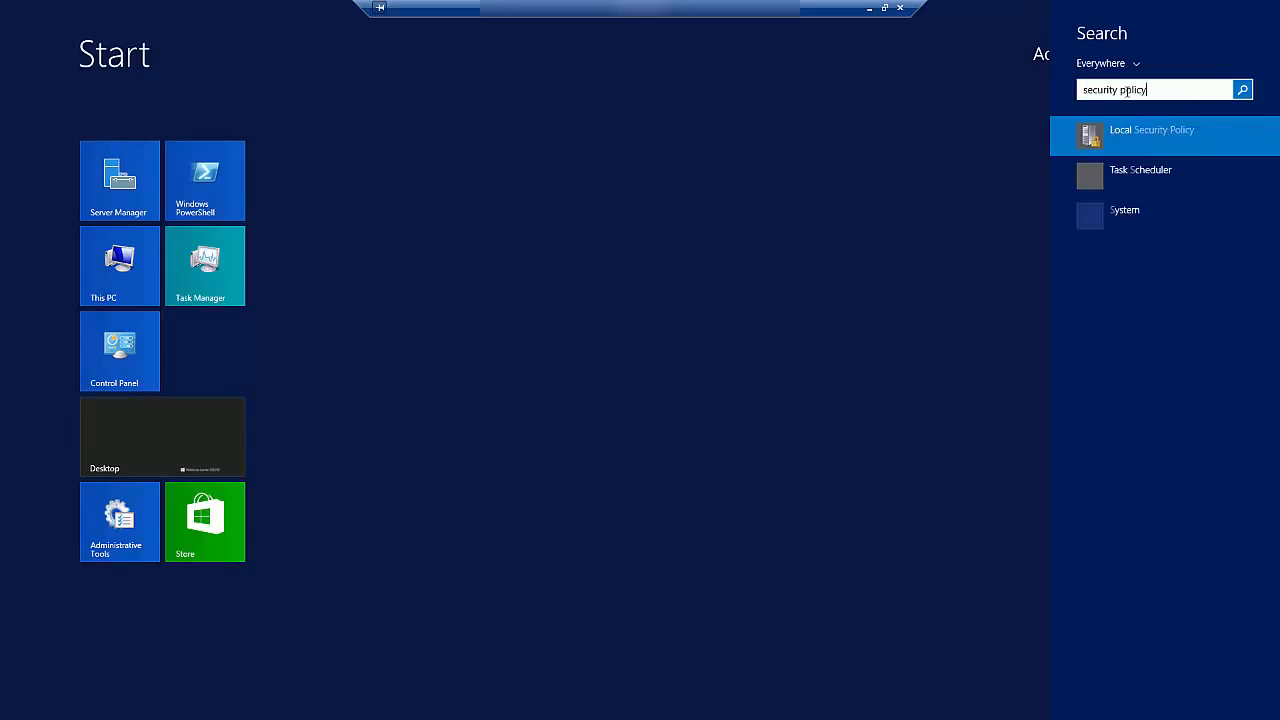
{"action": "left_click", "coordinate": [1138, 137]}
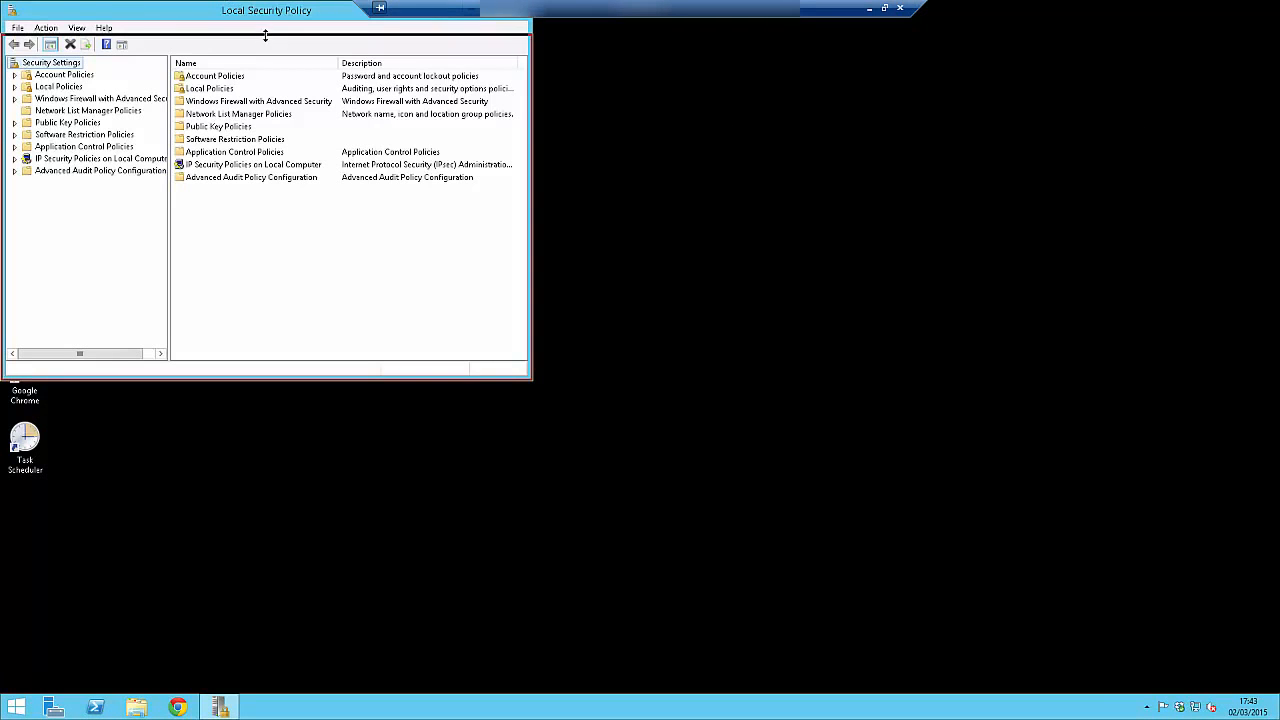
Enlarge the Local Security Policy window and open Password Policy under Account Policies.
{"action": "left_click_drag", "start_coordinate": [250, 32], "coordinate": [542, 146]}
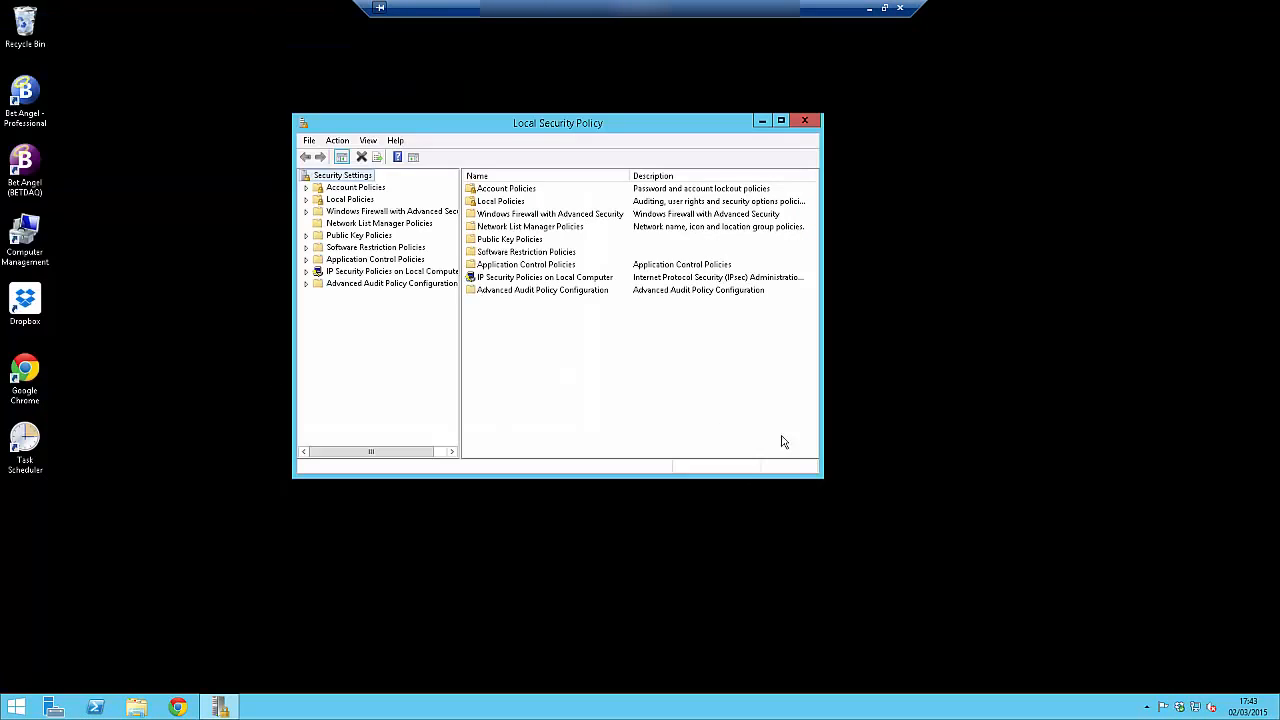
{"action": "left_click_drag", "start_coordinate": [821, 477], "coordinate": [980, 569]}
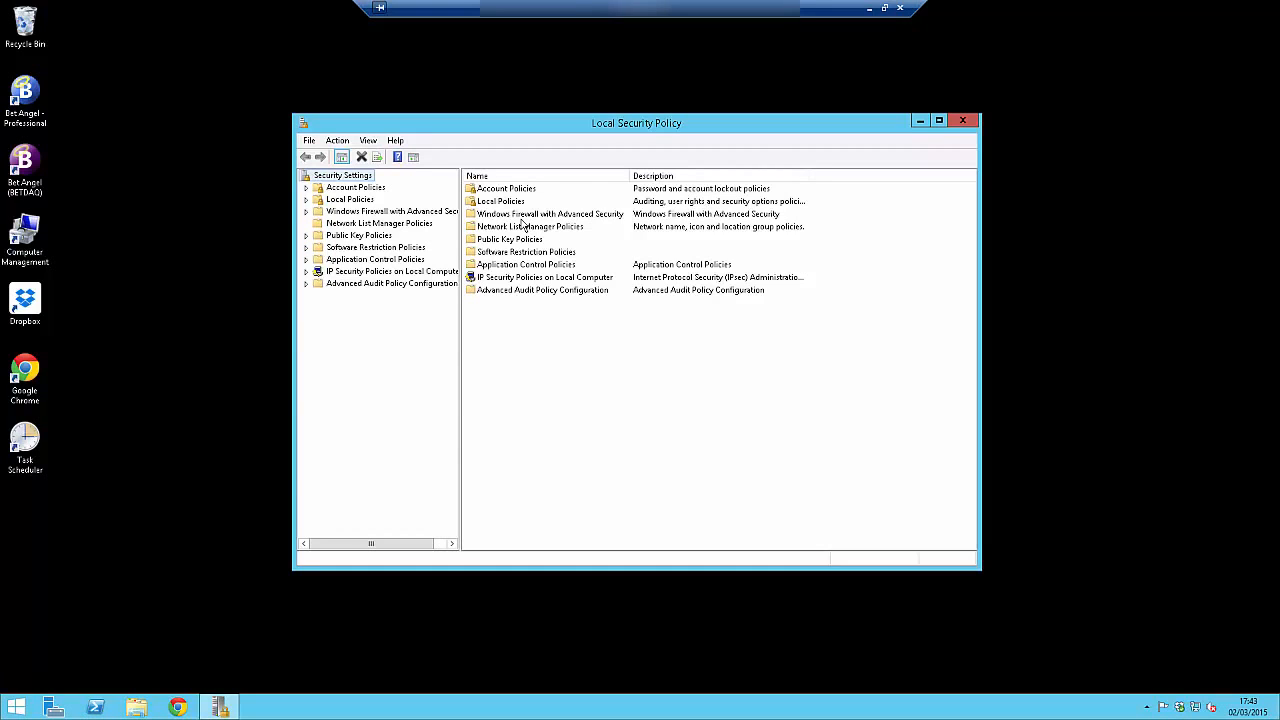
{"action": "left_click", "coordinate": [501, 189]}
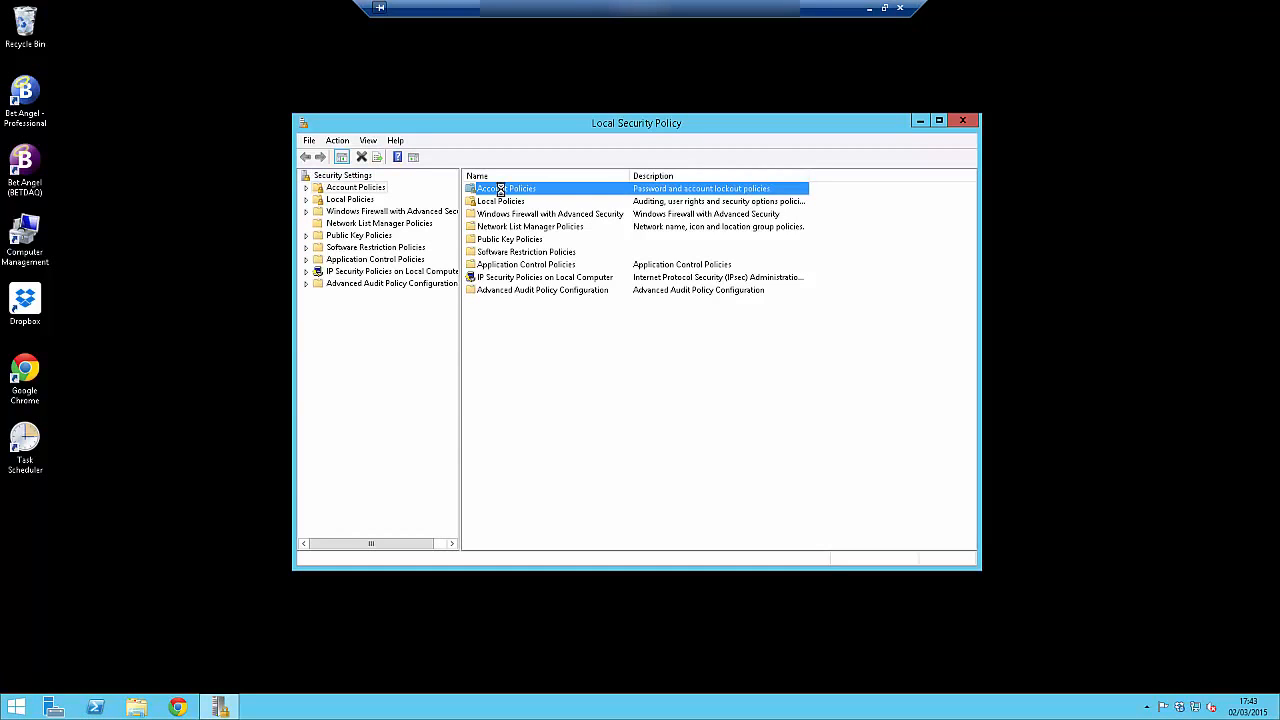
{"action": "double_click", "coordinate": [501, 189]}
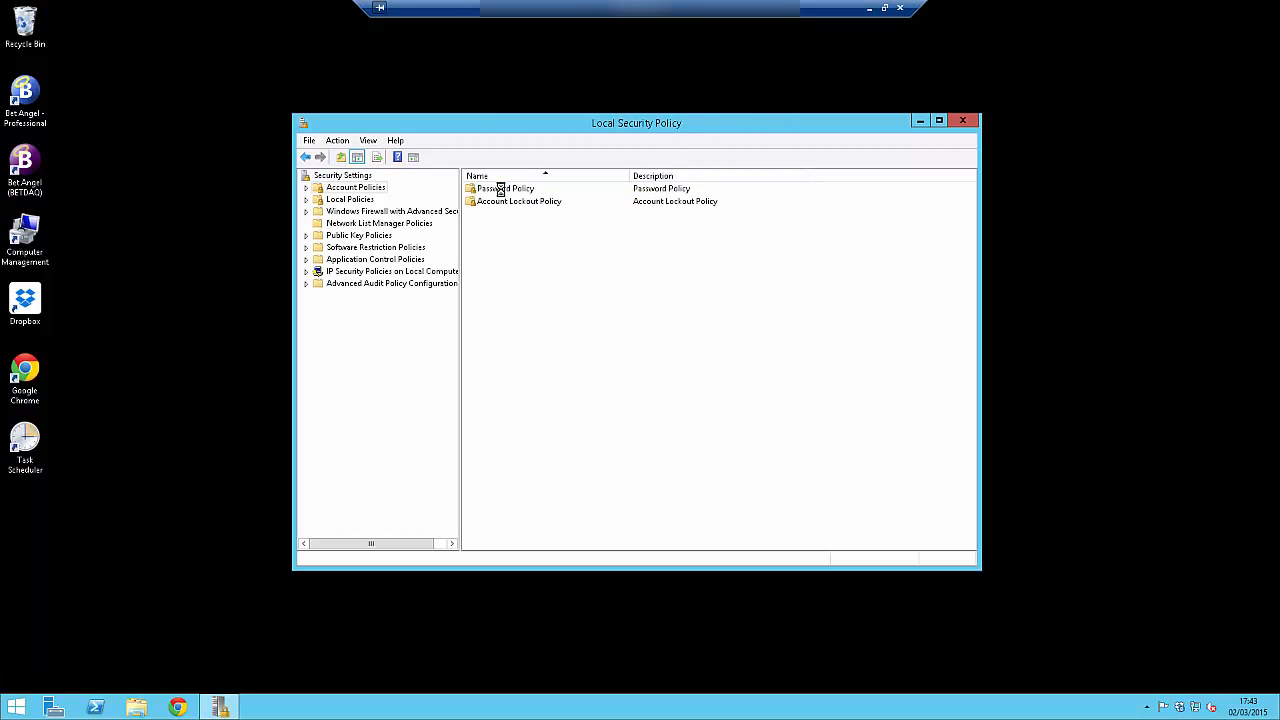
{"action": "double_click", "coordinate": [500, 189]}
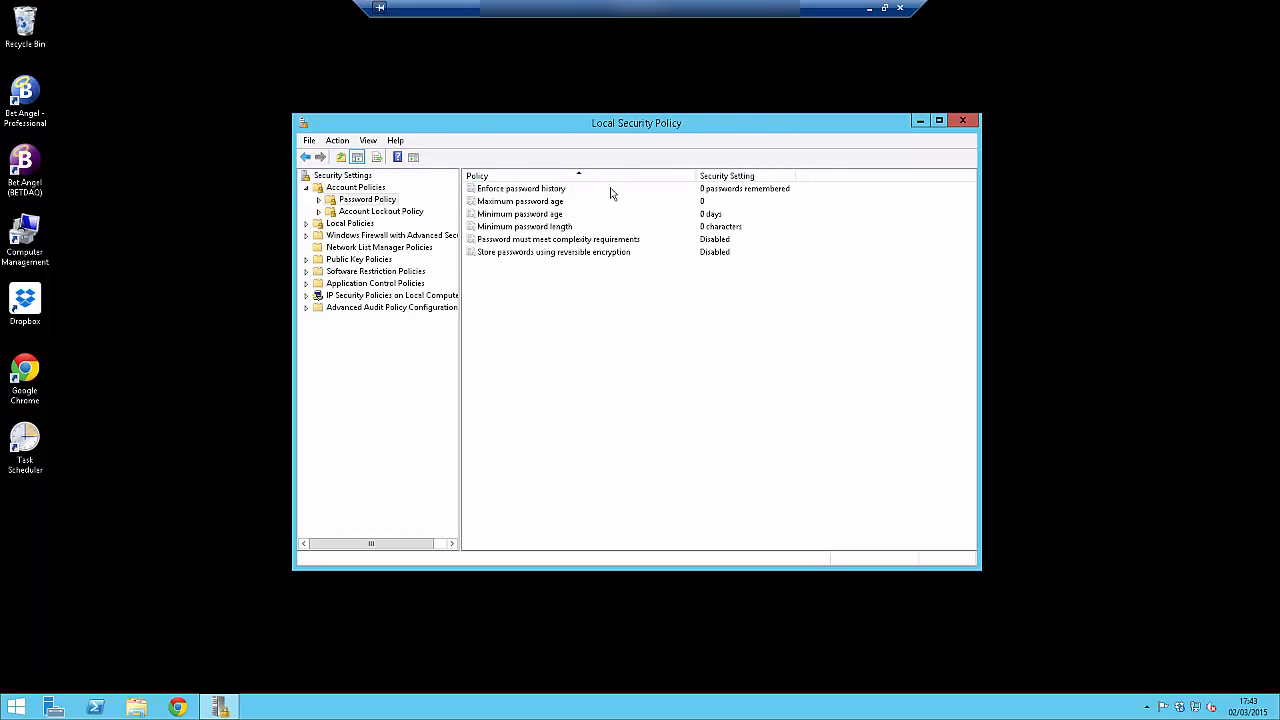
Examine the maximum and minimum password age properties and the Account Lockout Policy settings.
{"action": "double_click", "coordinate": [519, 203]}
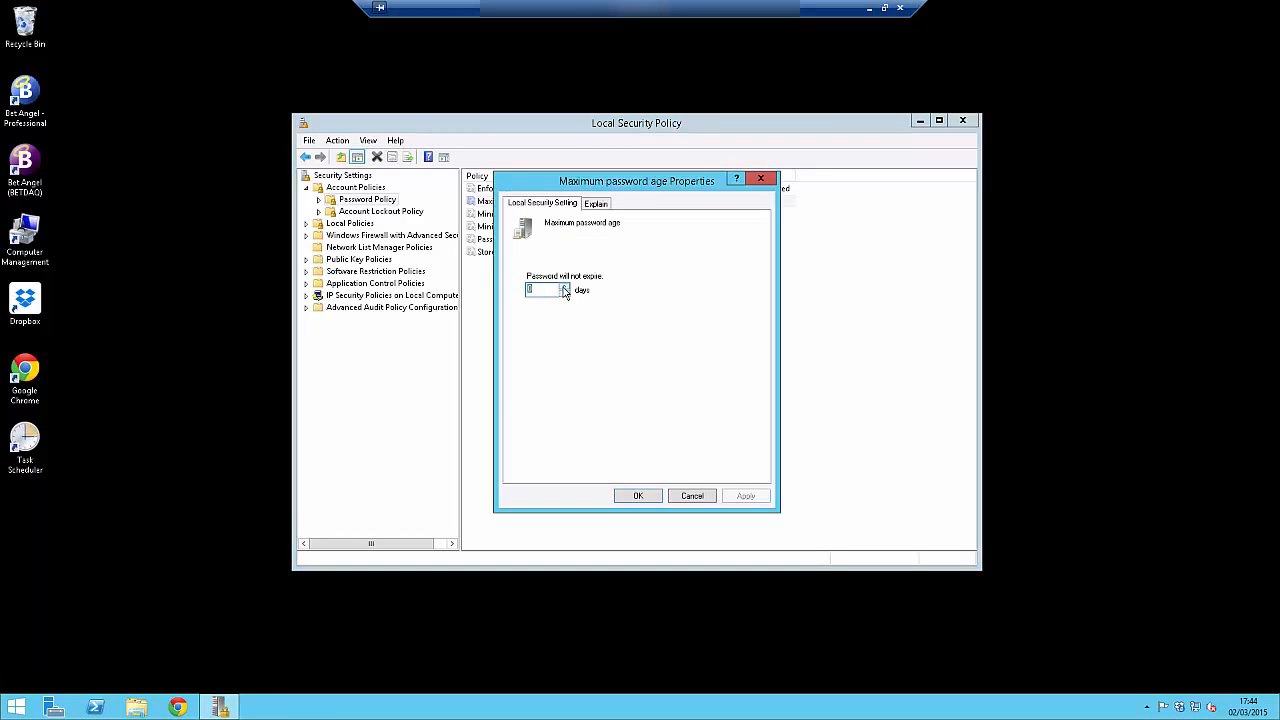
{"action": "left_click", "coordinate": [703, 496]}
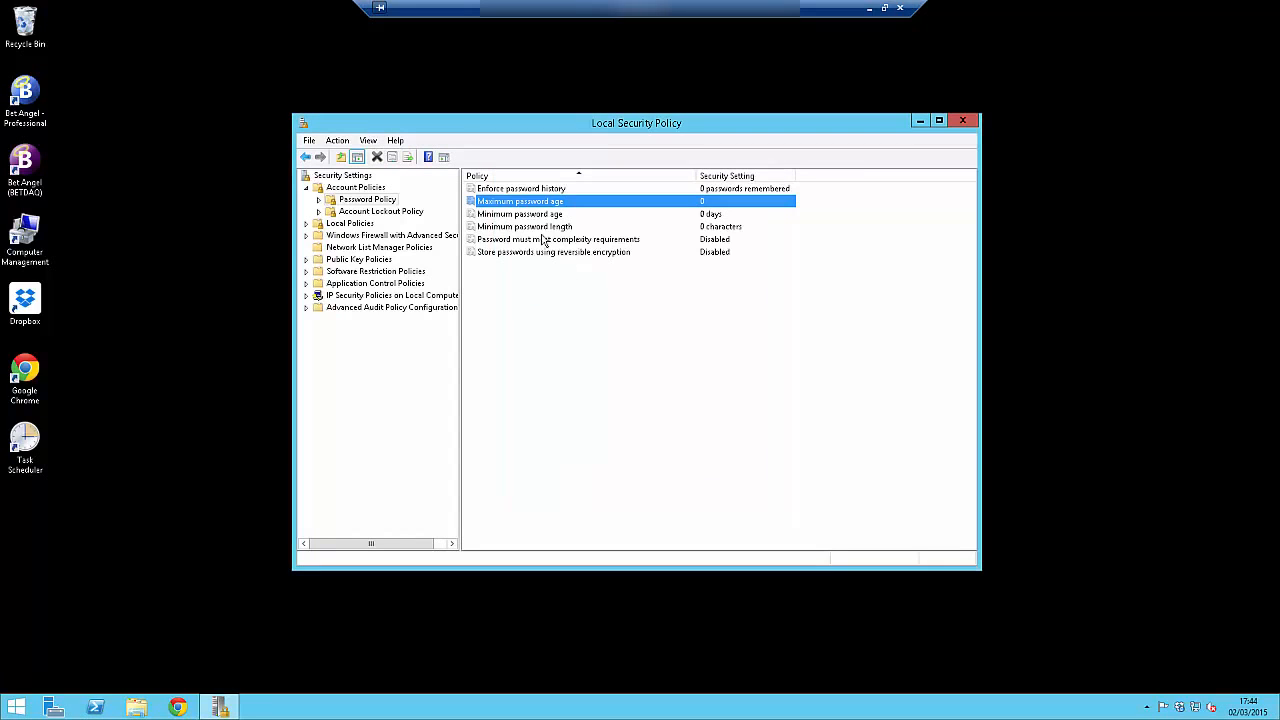
{"action": "double_click", "coordinate": [535, 214]}
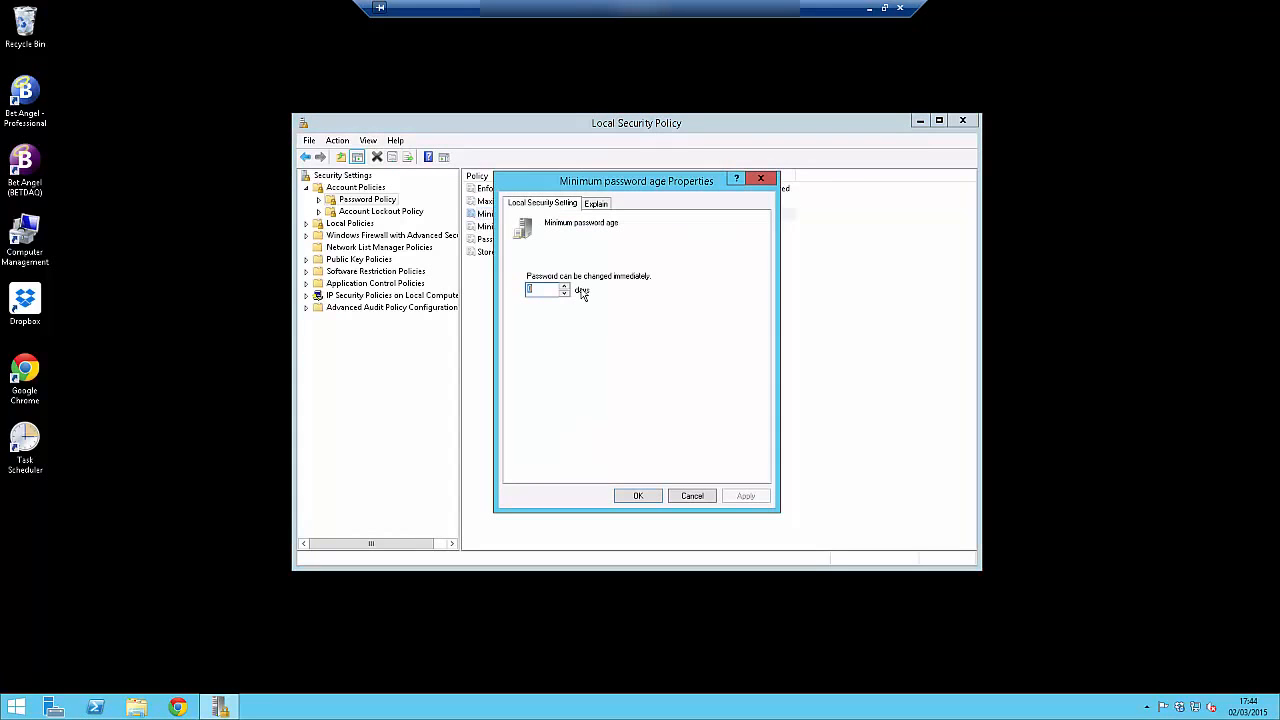
{"action": "left_click", "coordinate": [692, 496]}
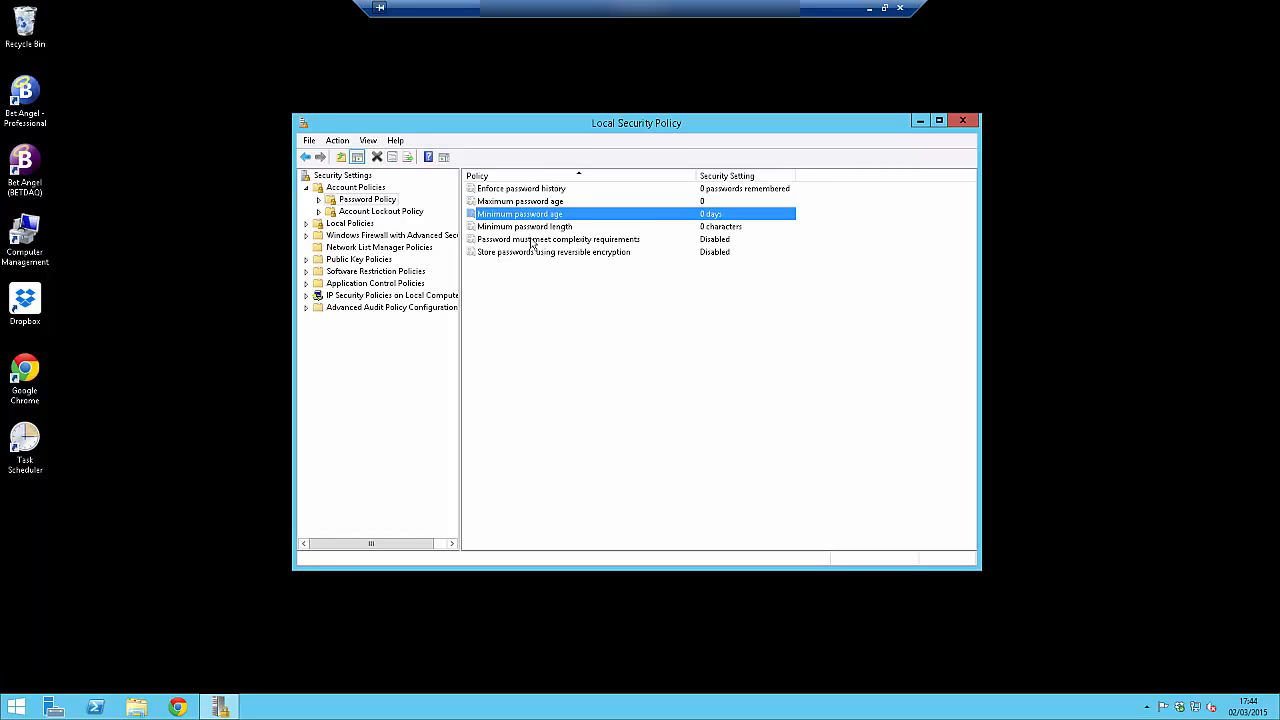
{"action": "left_click", "coordinate": [380, 211]}
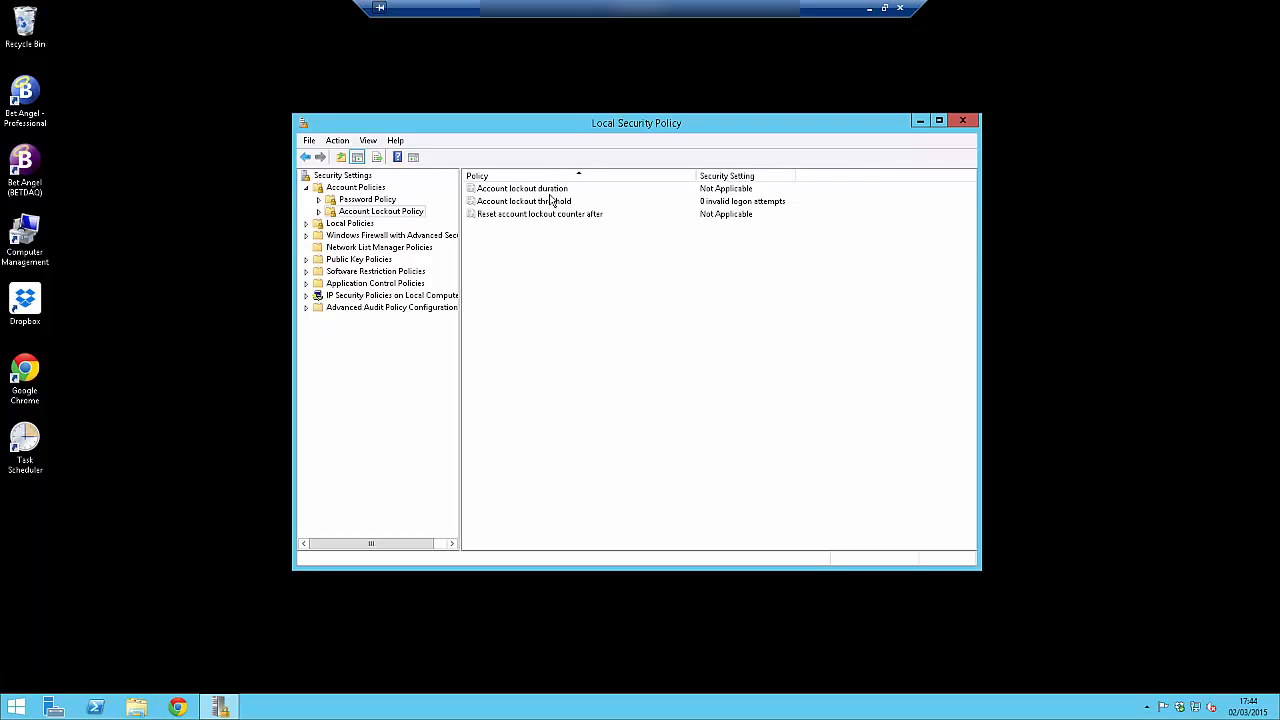
{"action": "left_click", "coordinate": [367, 200]}
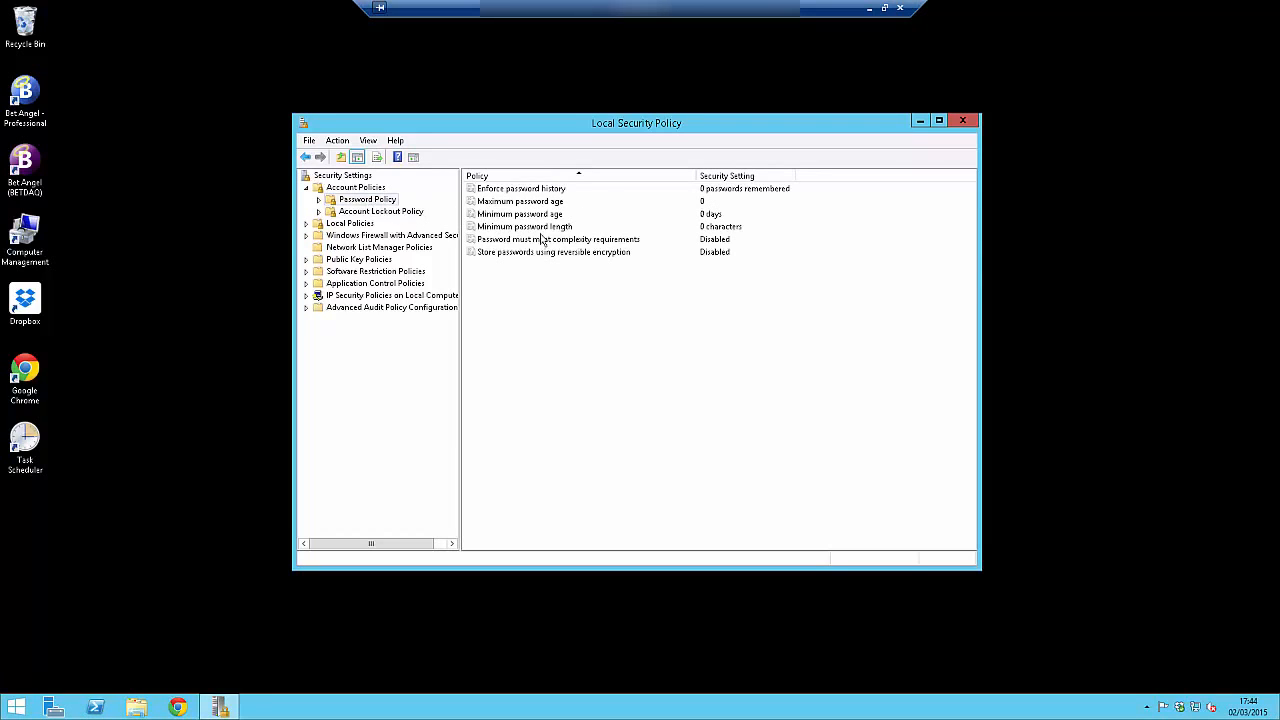
{"action": "left_click", "coordinate": [537, 203]}
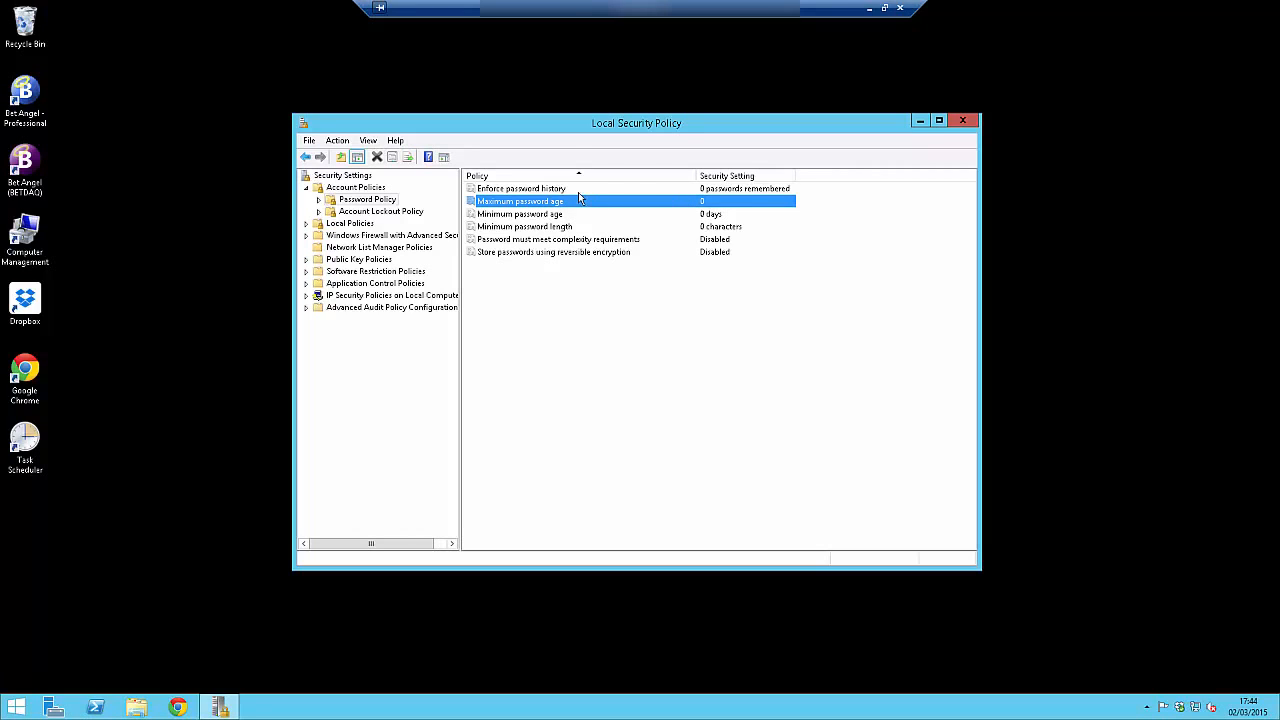
Try maximum password age values of 30, 180, 360 and 1 days, returning it to 0.
{"action": "double_click", "coordinate": [547, 203]}
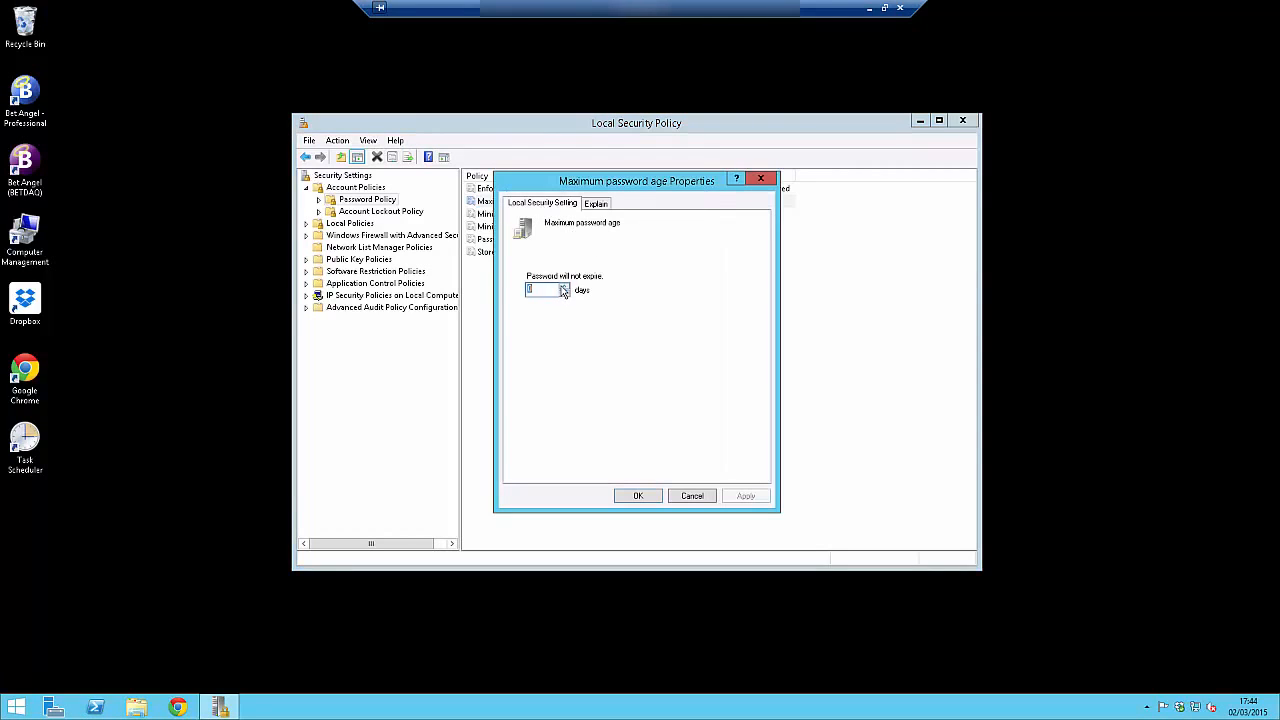
{"action": "type", "text": "30"}
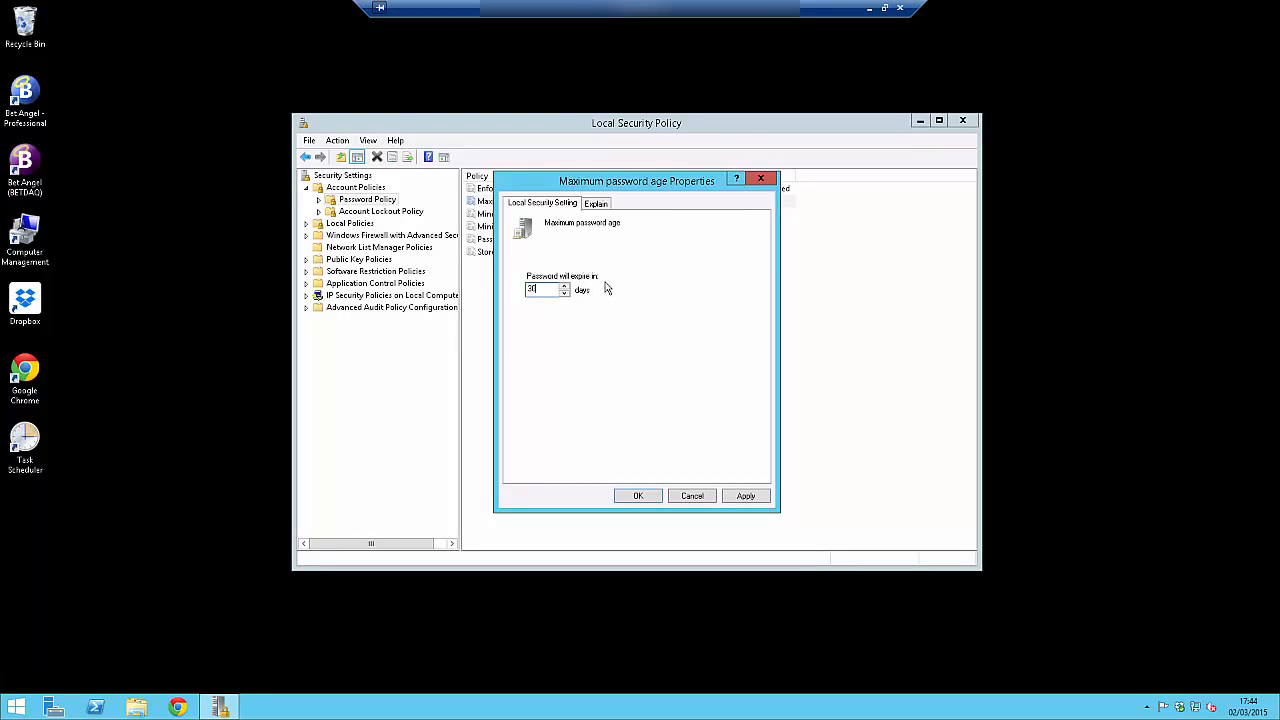
{"action": "double_click", "coordinate": [532, 288]}
{"action": "type", "text": "180"}
{"action": "key", "text": "ctrl+a"}
{"action": "type", "text": "360"}
{"action": "key", "text": "ctrl+a"}
{"action": "type", "text": "1"}
{"action": "key", "text": "ctrl+a"}
{"action": "type", "text": "0"}
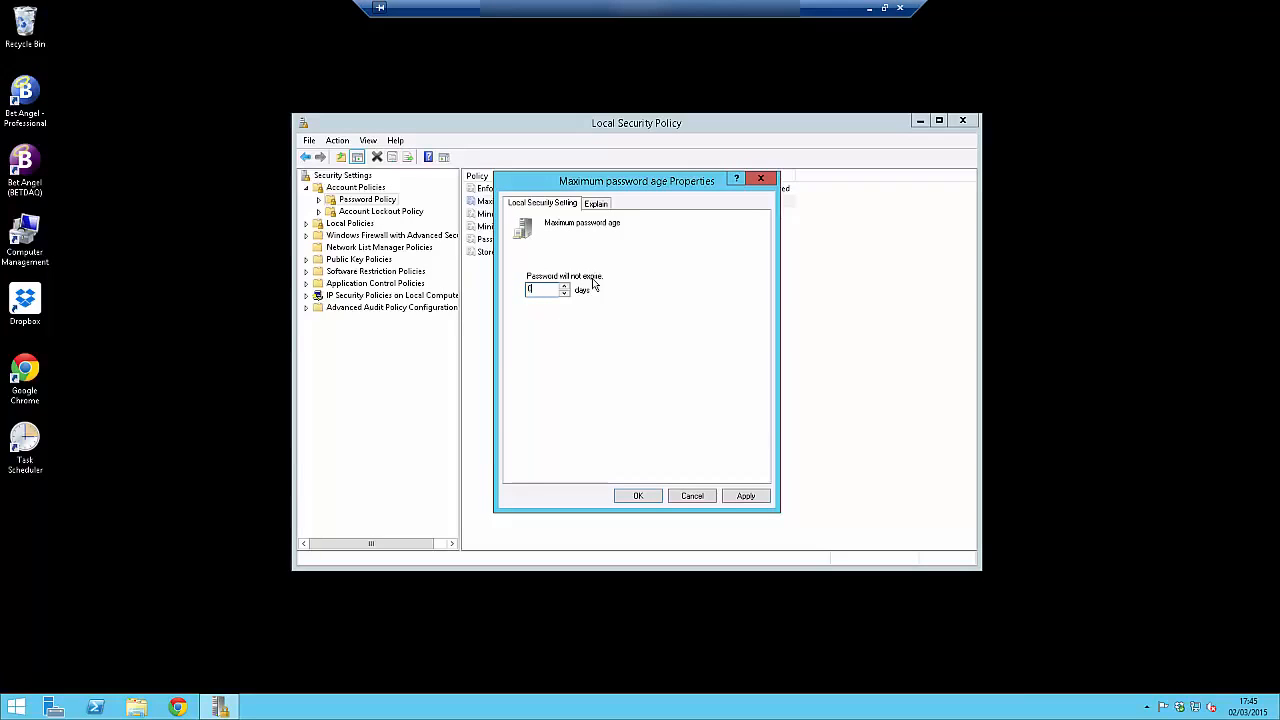